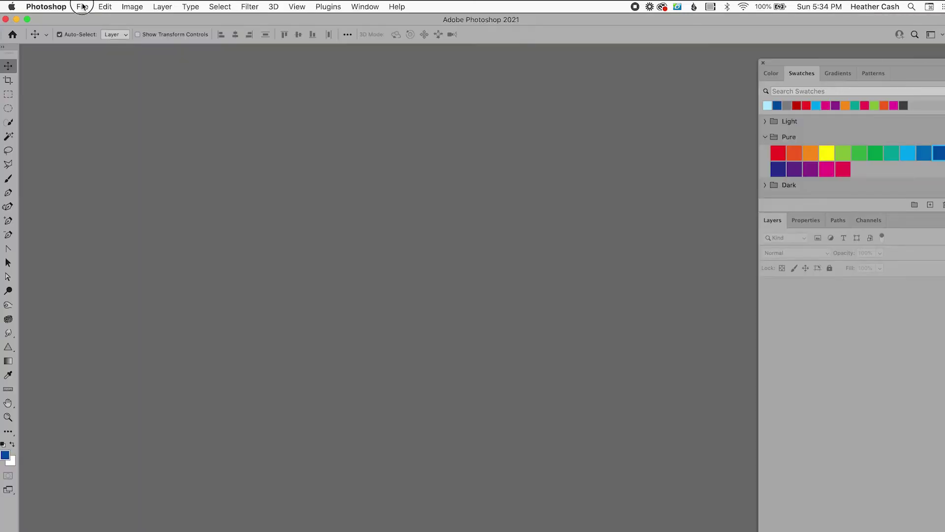
Create a white 8.375 × 8.5 inch document at 300 ppi in CMYK Color.
click(82, 6)
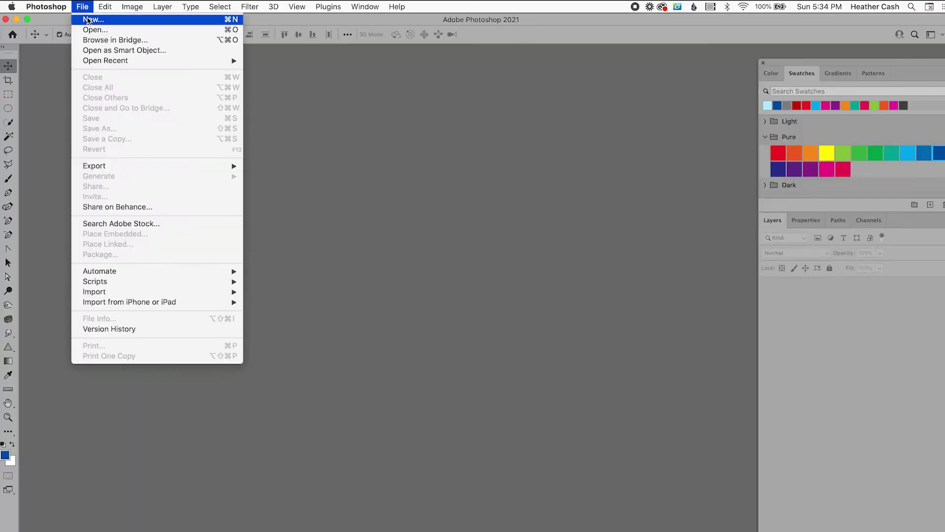
click(91, 21)
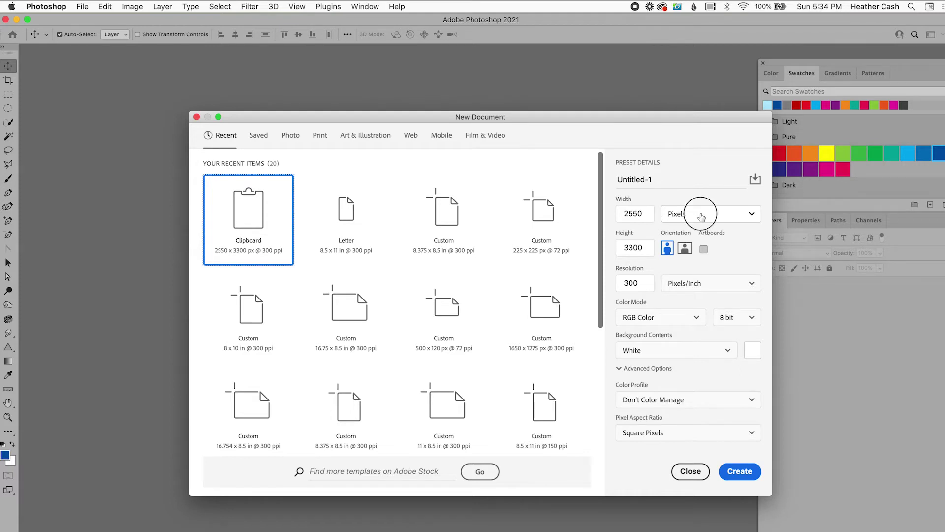
click(700, 215)
click(694, 254)
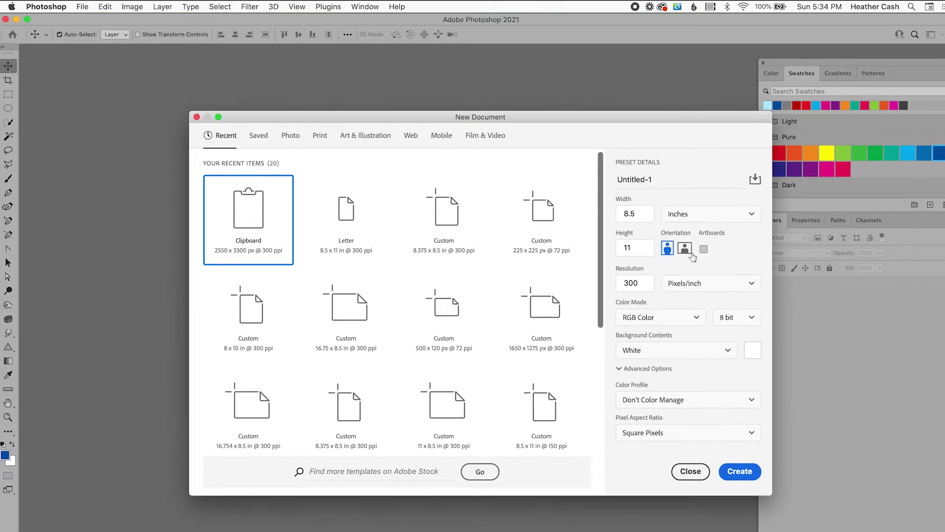
click(641, 214)
text(8.)
key(Tab)
text(8)
click(640, 284)
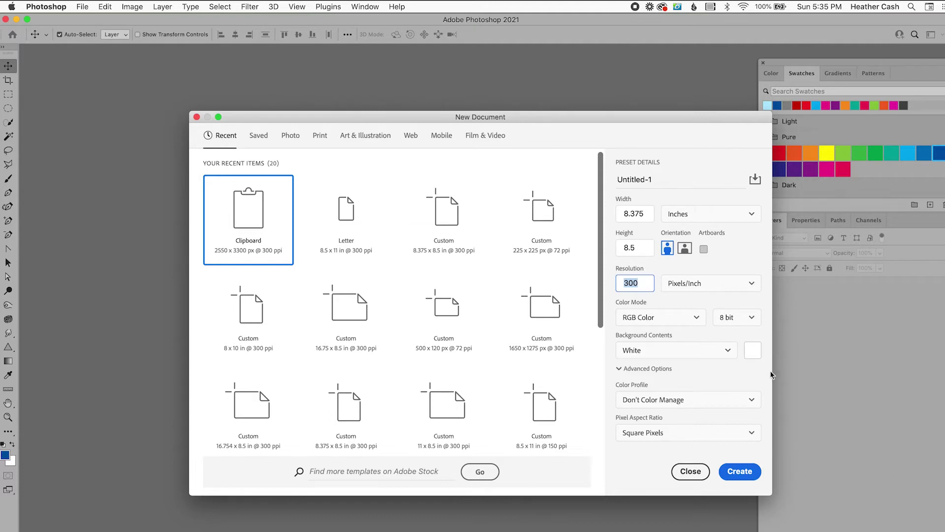
click(674, 317)
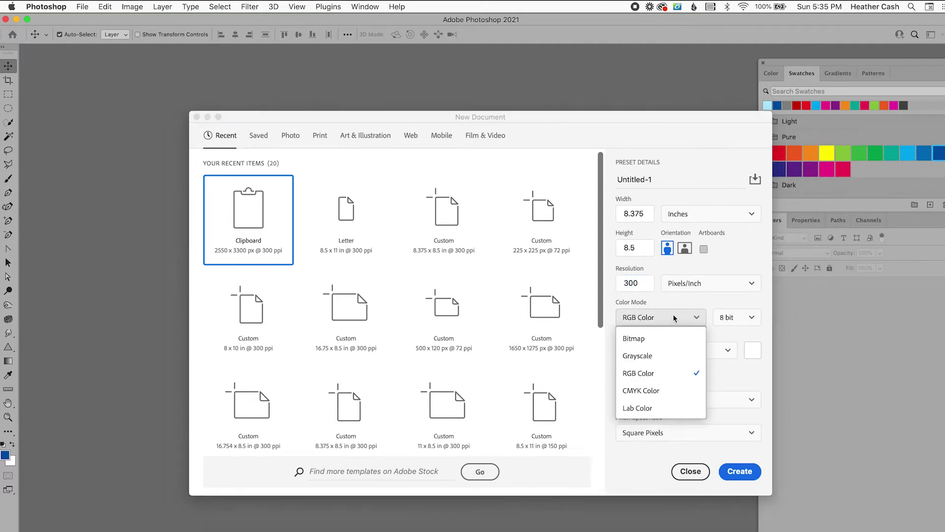
click(659, 390)
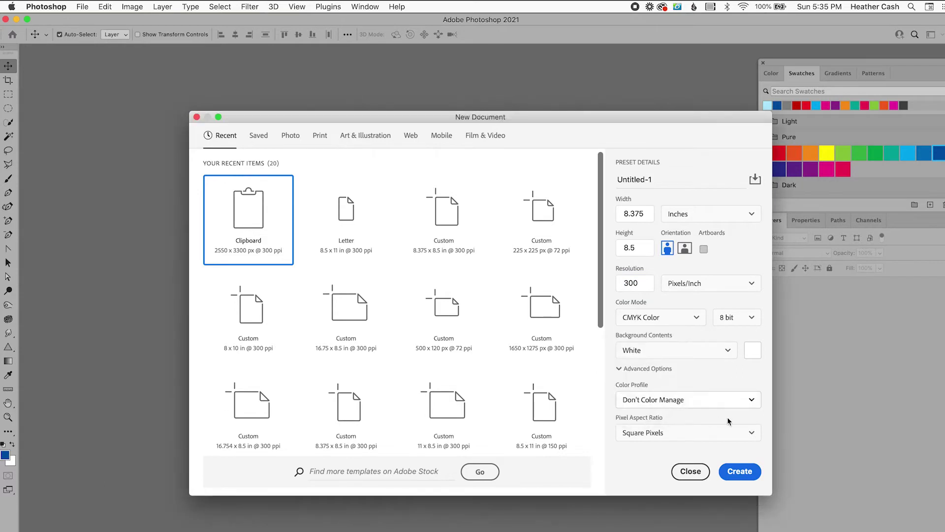
click(740, 472)
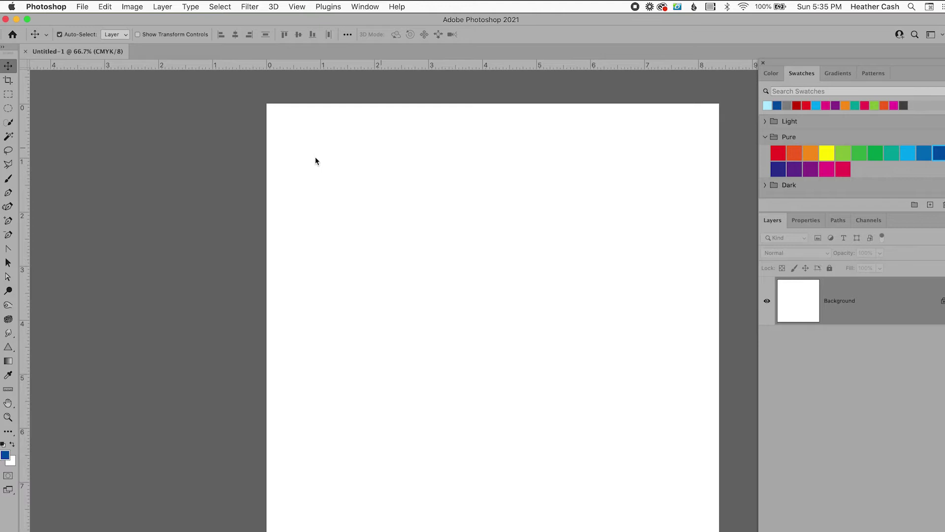
Begin saving the blank page as a '1-first pa…' JPEG, cancel, and return to Finder.
click(83, 7)
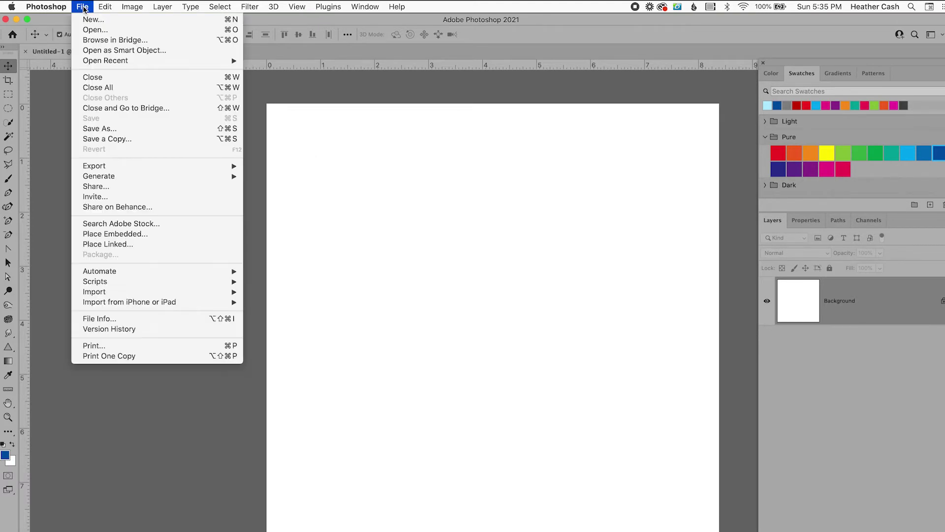
click(104, 128)
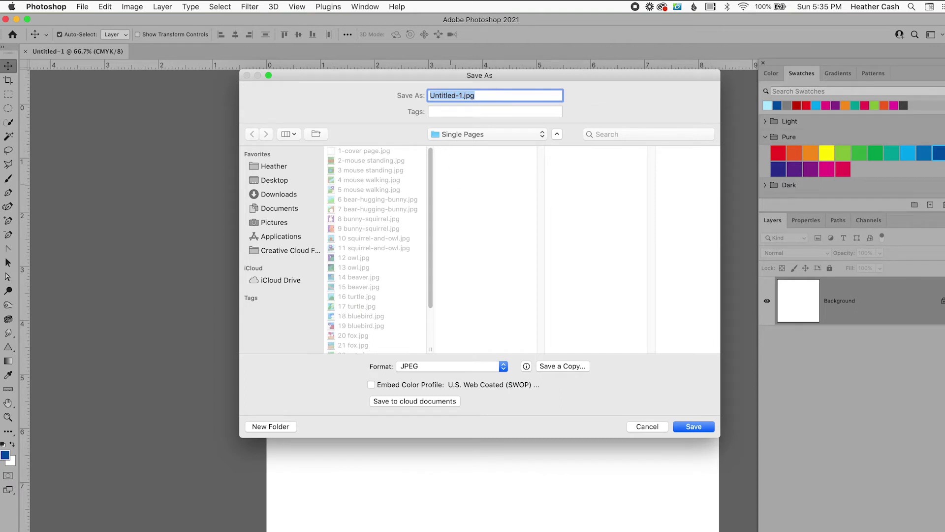
text(1-first page)
click(425, 367)
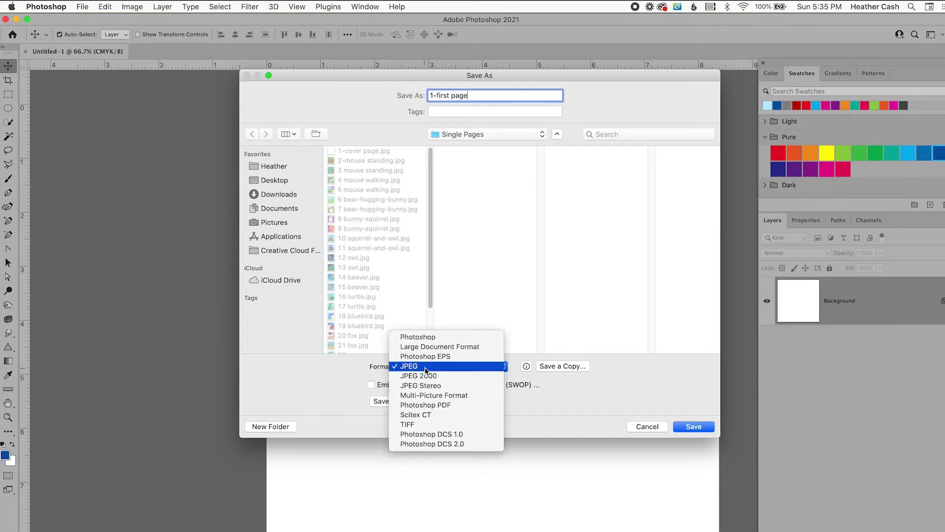
click(570, 390)
click(649, 426)
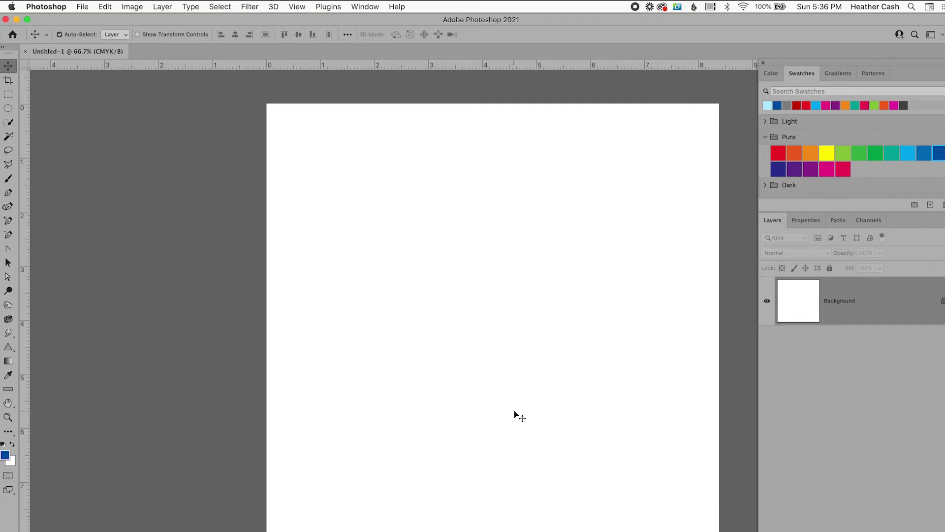
key(super+Tab)
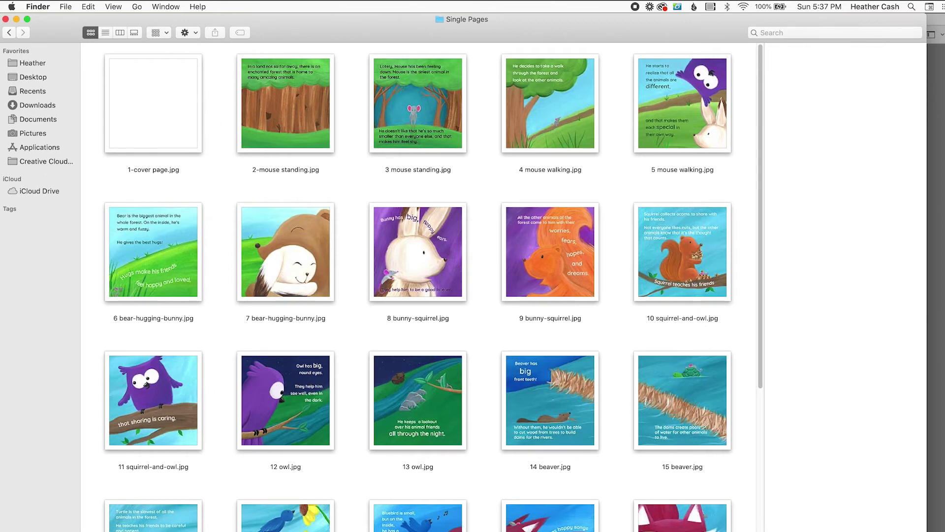
Add all 26 page JPEGs as source files in Automate > PDF Presentation.
key(super+Tab)
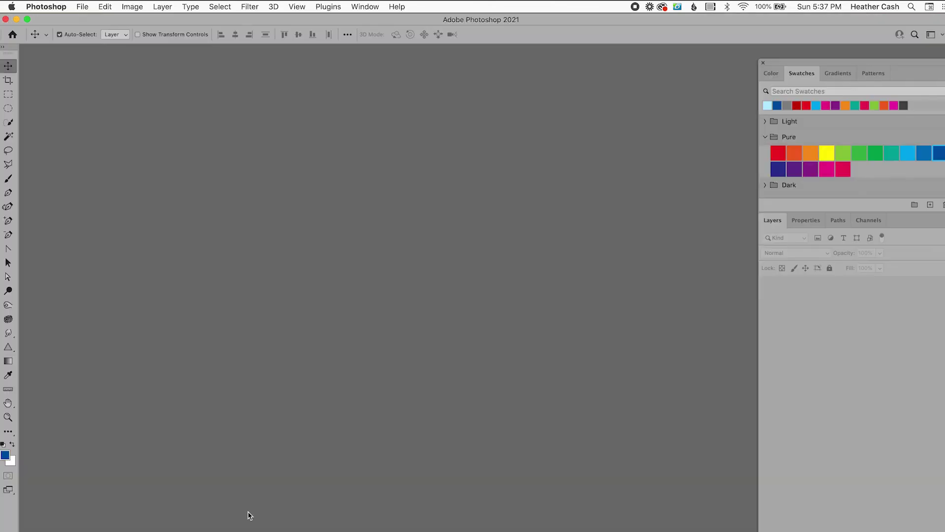
click(84, 8)
mouse_move(145, 279)
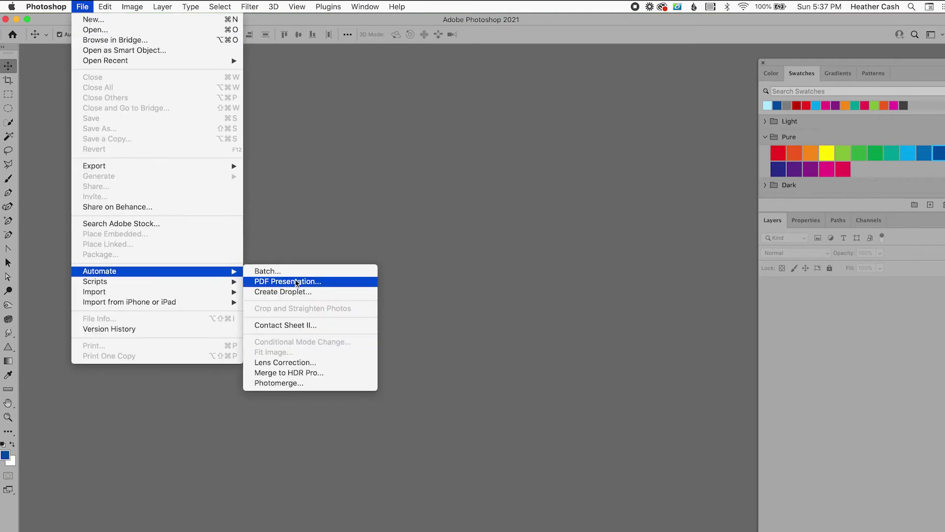
click(302, 283)
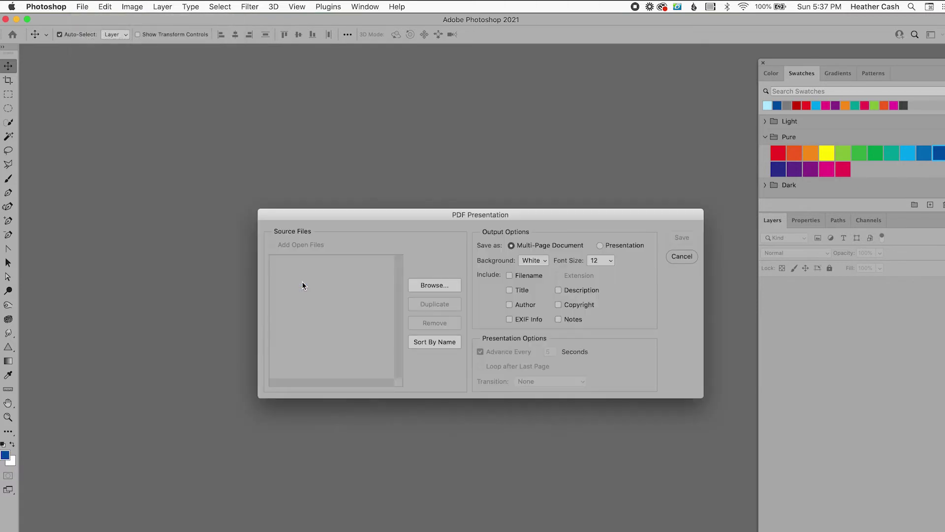
click(442, 287)
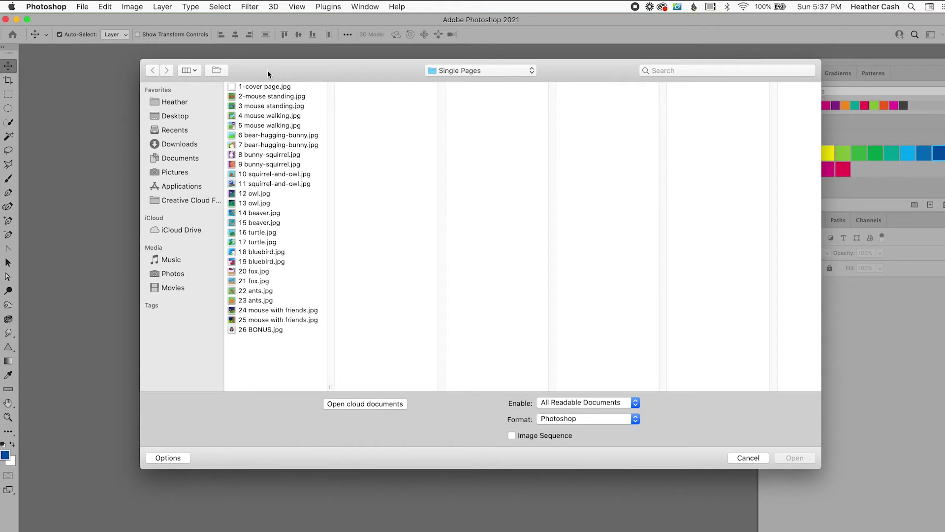
drag(261, 388, 256, 77)
click(790, 459)
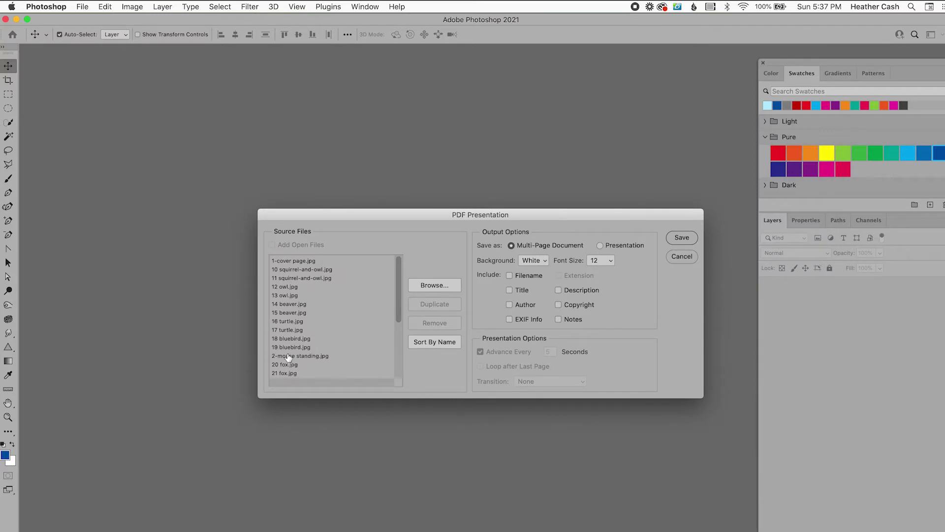
Sort the source files by name so 1-cover page.jpg leads, then 2-mouse standing.jpg.
drag(288, 356, 315, 264)
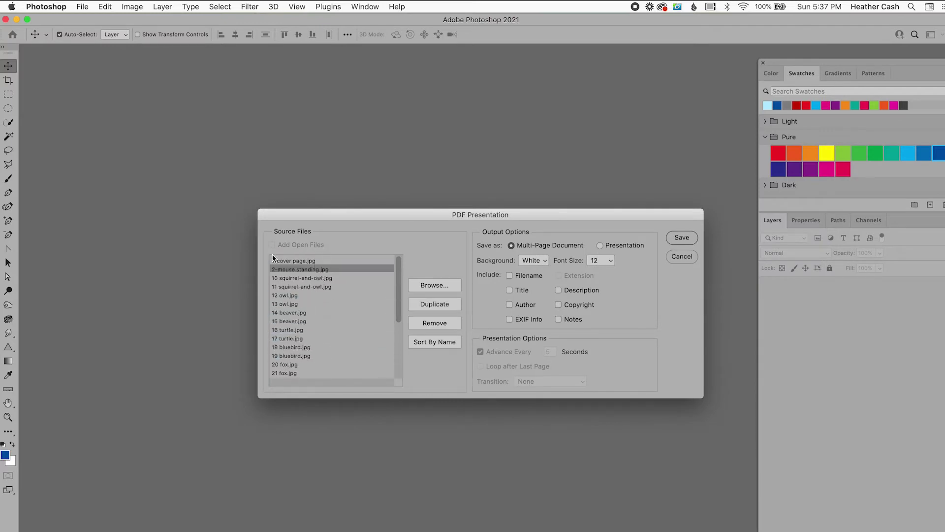
click(437, 344)
drag(399, 277, 394, 247)
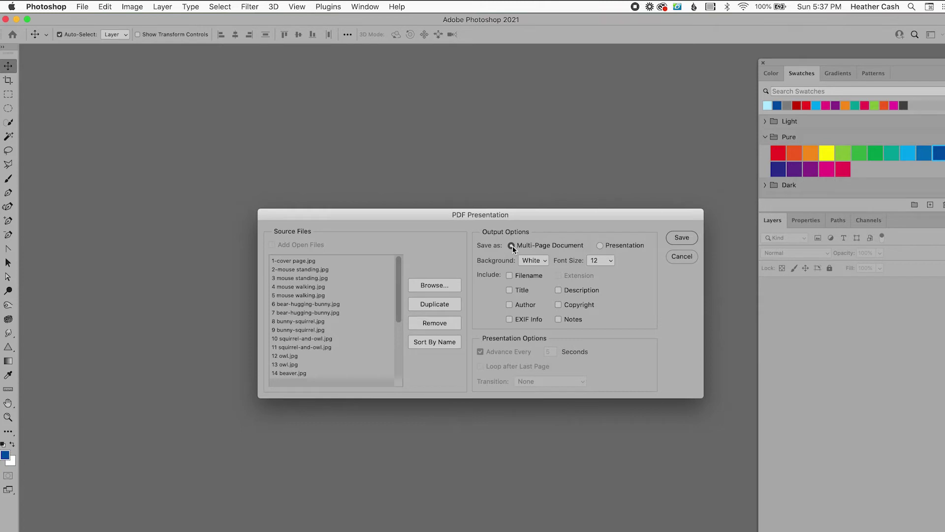
Save the presentation without file names on pages, naming the PDF 'inside-pages'.
click(507, 276)
click(506, 276)
click(682, 239)
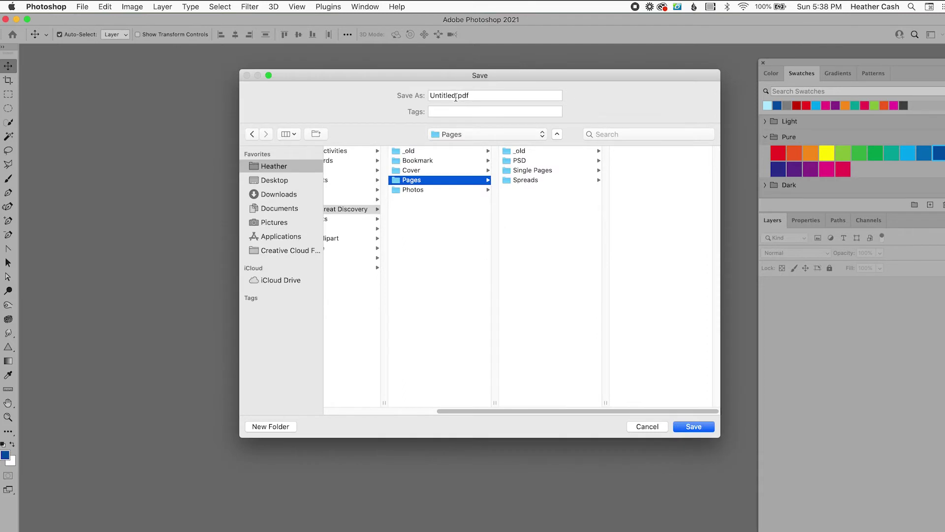
double_click(439, 96)
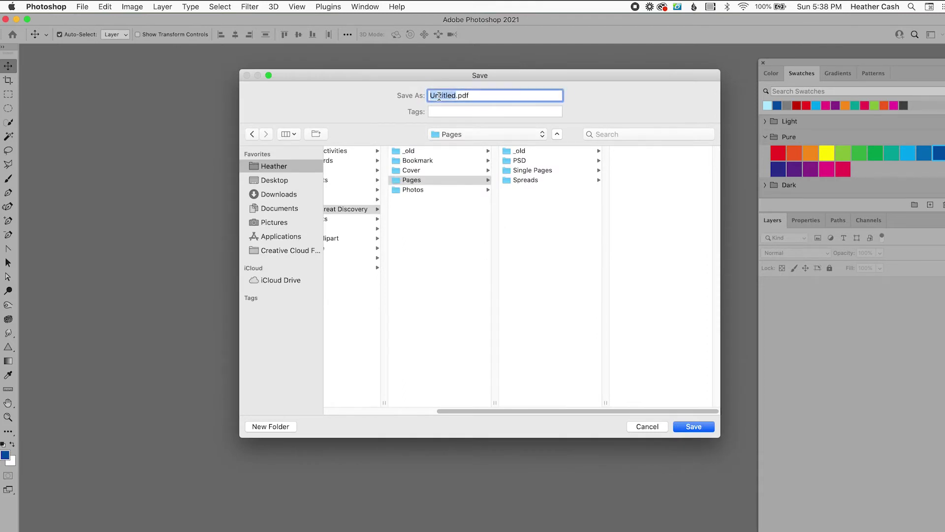
text(inside-pages)
click(696, 427)
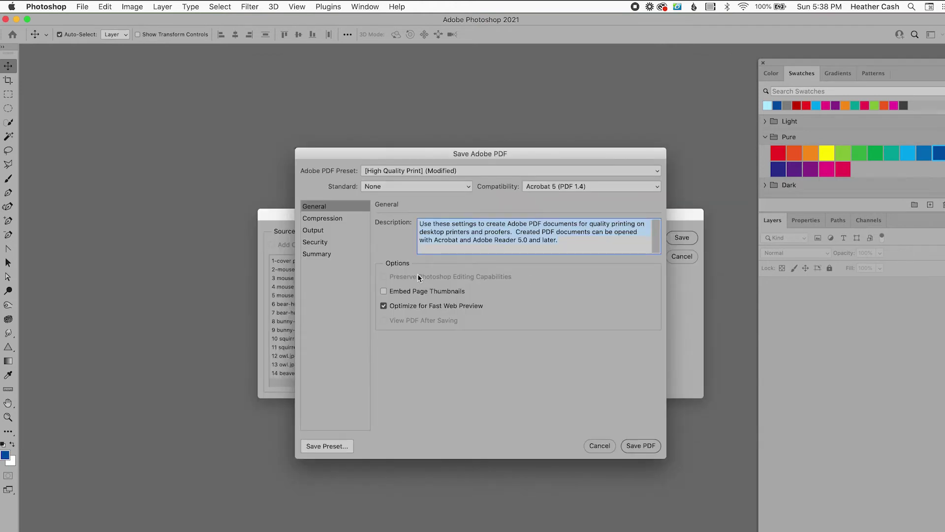
Set PDF compression image quality to Maximum and save the PDF.
click(321, 218)
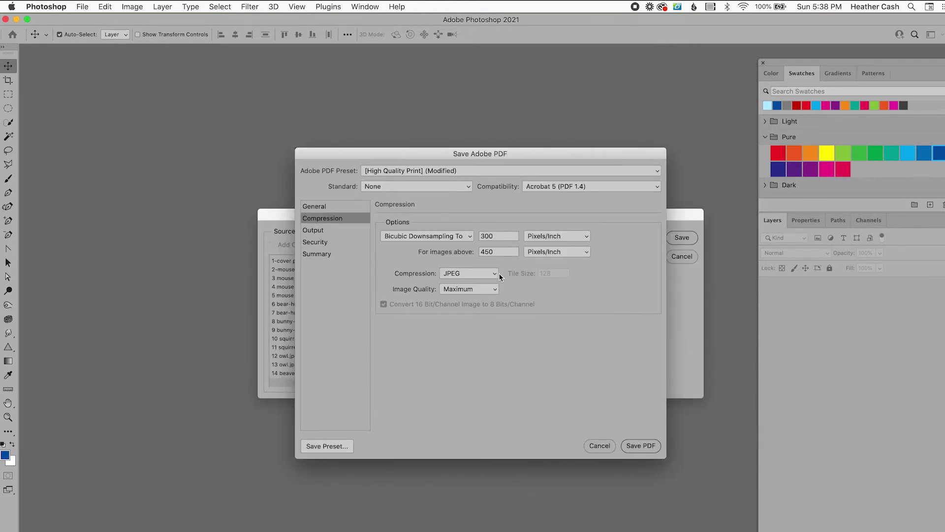
click(480, 290)
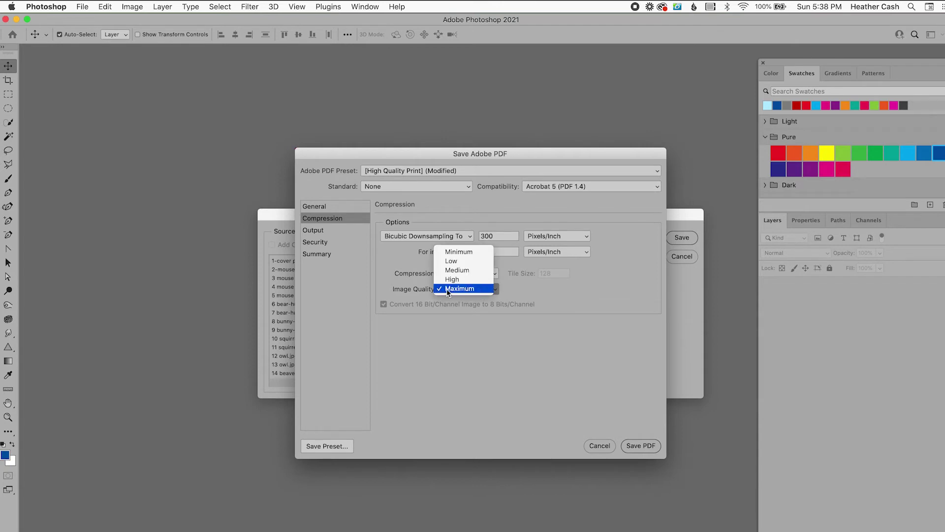
click(473, 289)
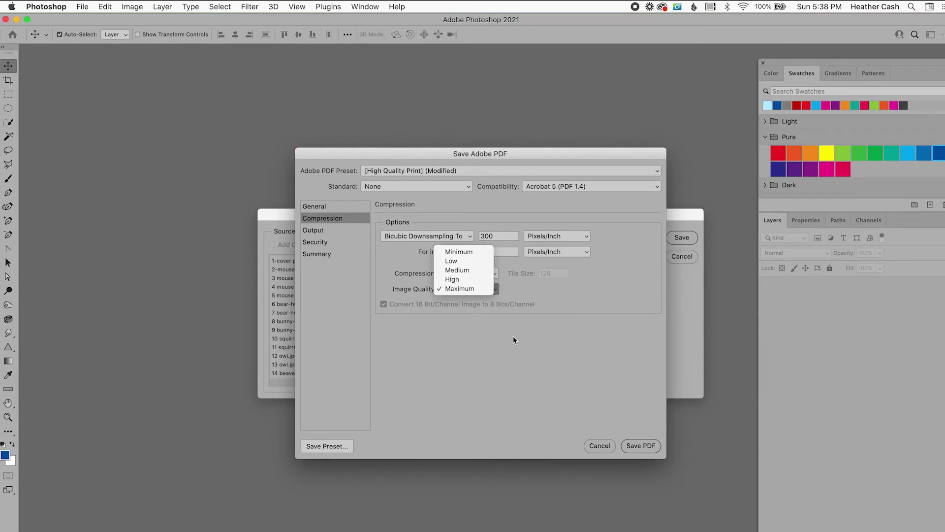
click(646, 447)
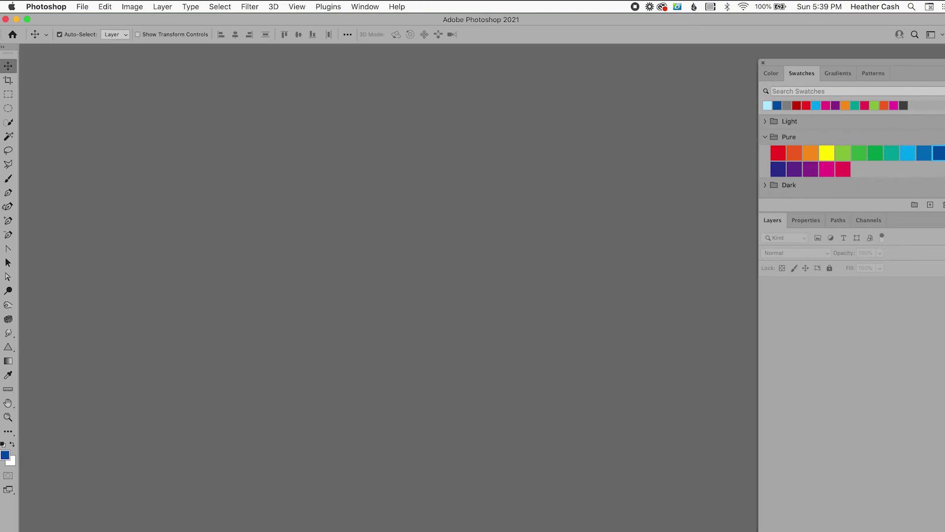
Select inside-pages.pdf in Finder's Pages folder and page through five pages of its preview.
key(super+Tab)
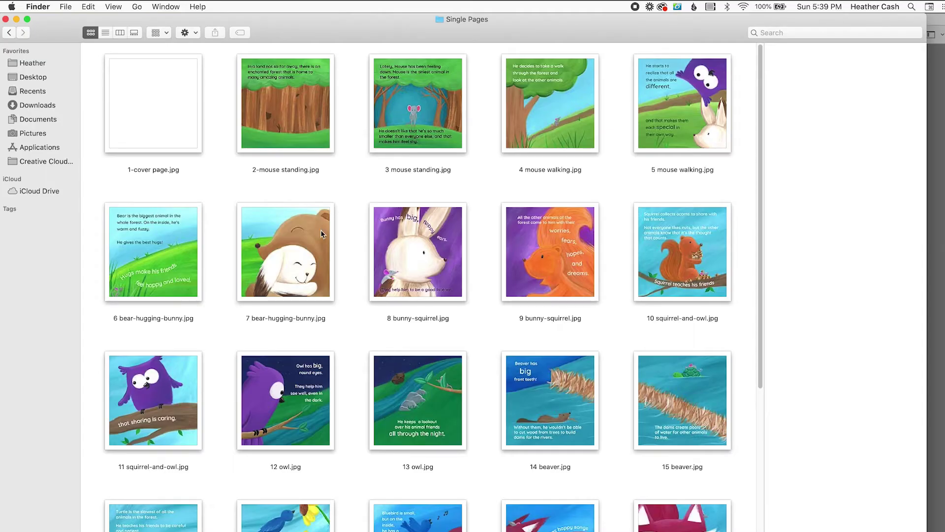
click(9, 32)
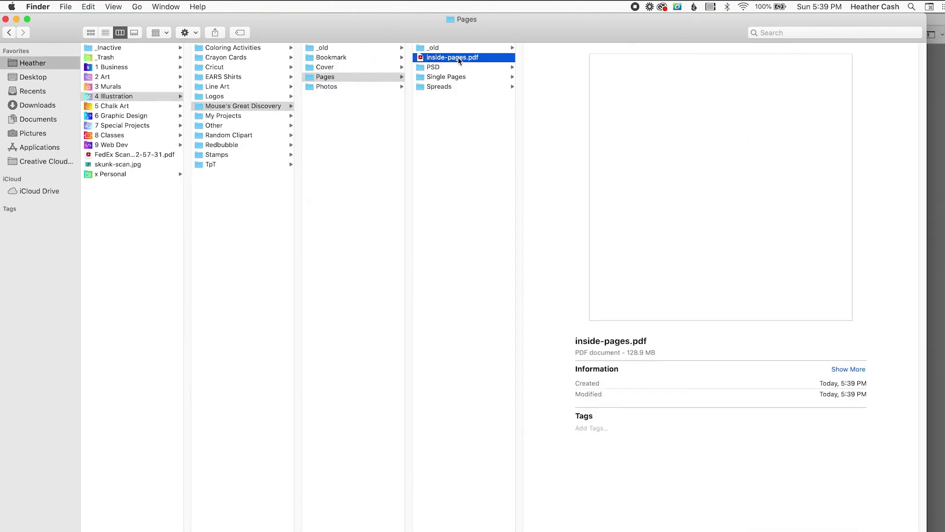
click(731, 294)
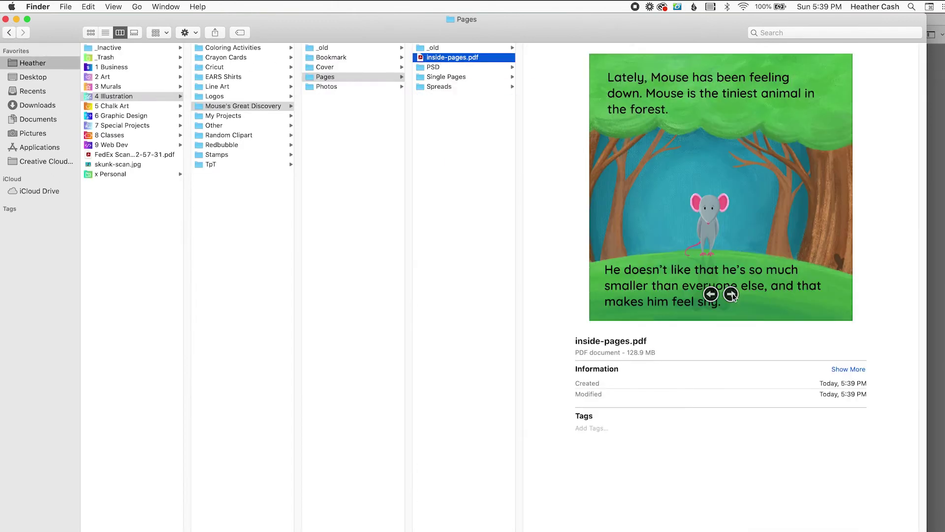
click(731, 294)
click(731, 294)
click(731, 294)
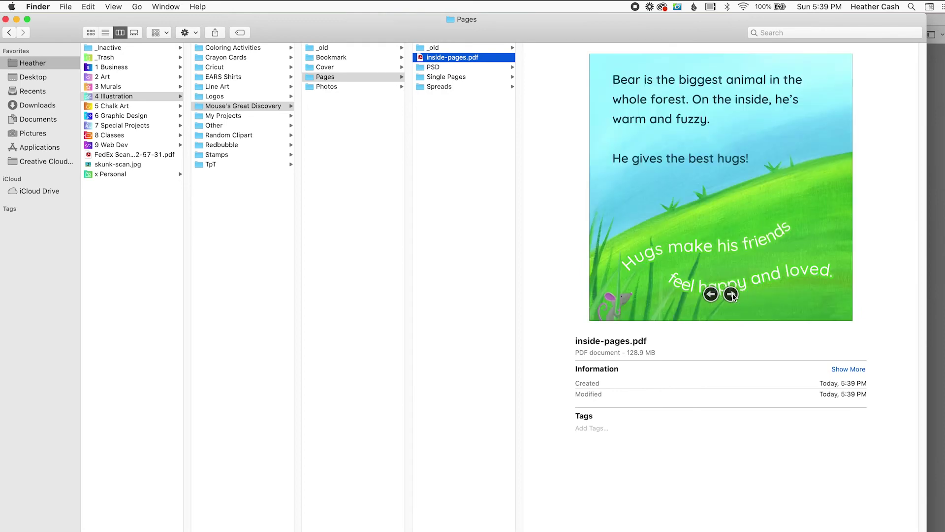
click(732, 294)
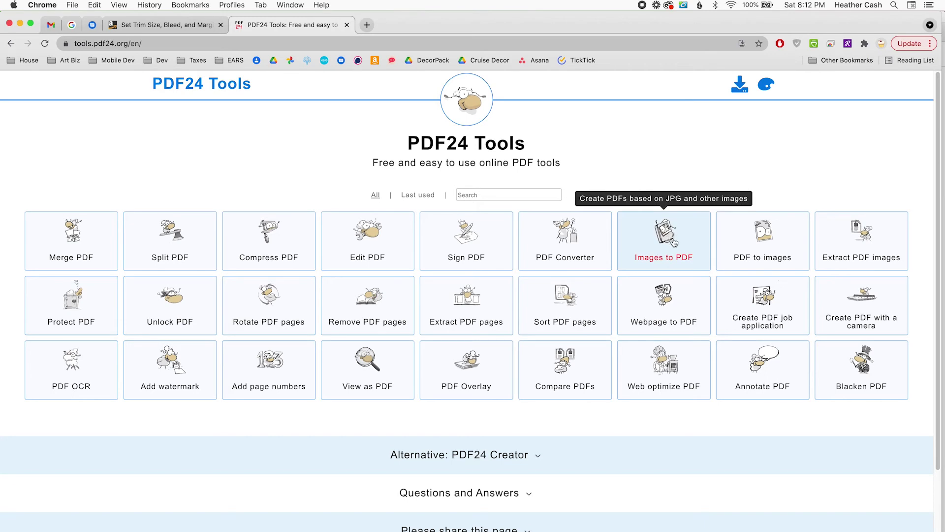
Upload all 26 page images from Single Pages into PDF24's Images to PDF tool.
click(672, 247)
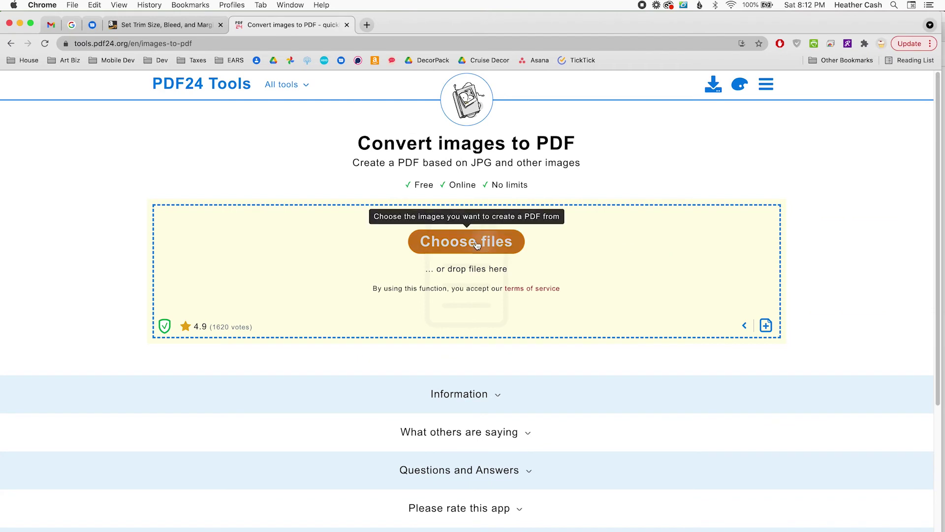
click(476, 241)
key(super+a)
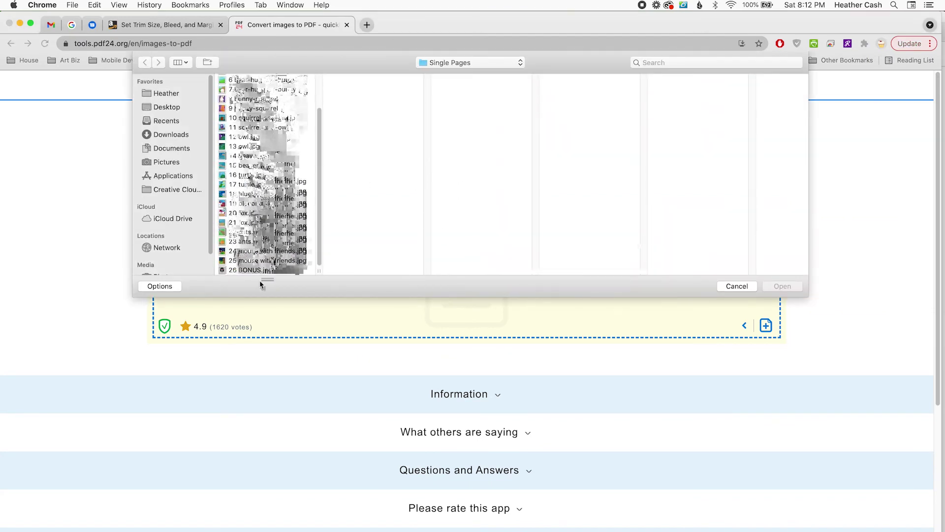
scroll(253, 264, down, 3)
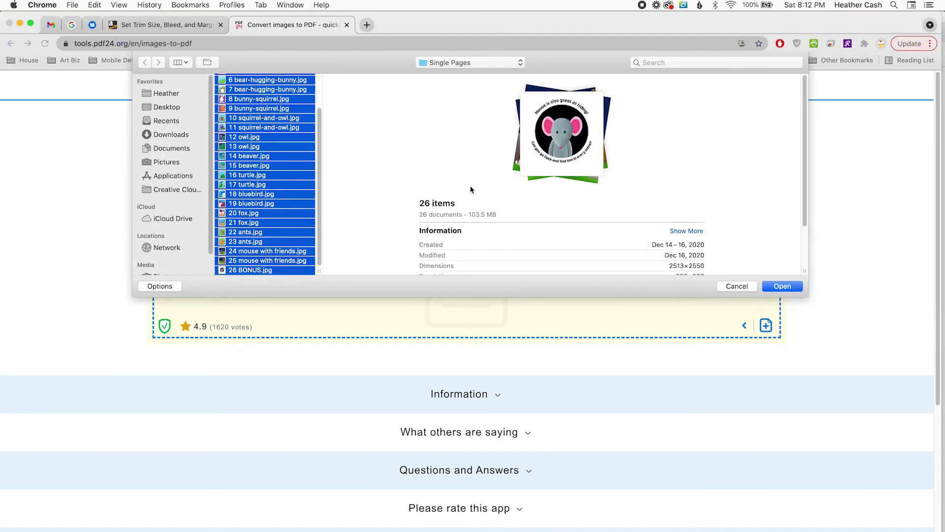
click(783, 286)
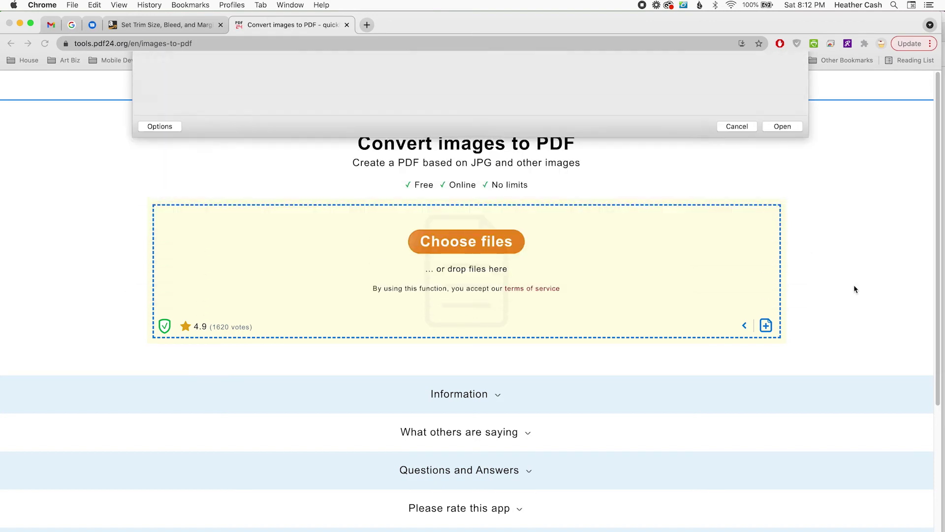
Move the mouse walking page back into order and create the merged PDF.
scroll(802, 285, down, 2)
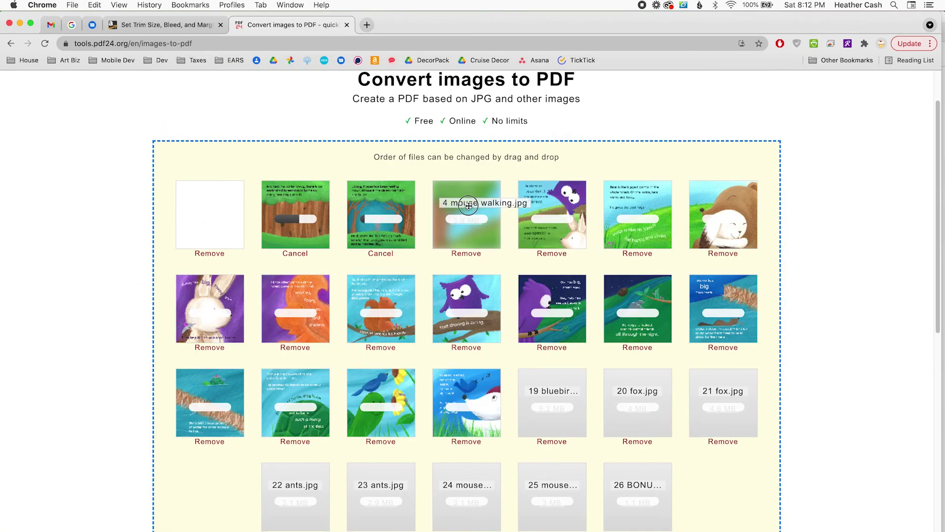
mouse_move(468, 207)
mouse_down()
mouse_move(347, 204)
mouse_move(458, 205)
mouse_up()
drag(532, 217, 533, 216)
scroll(866, 301, down, 4)
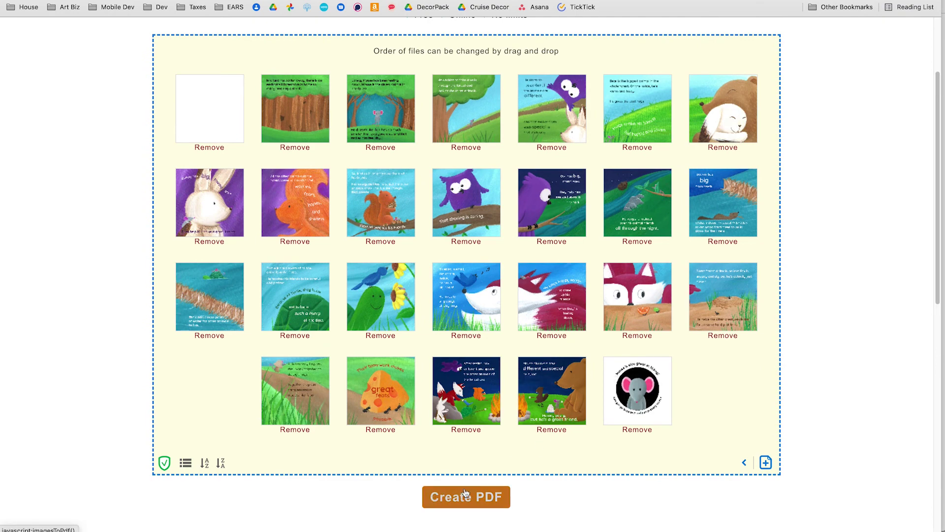
click(465, 495)
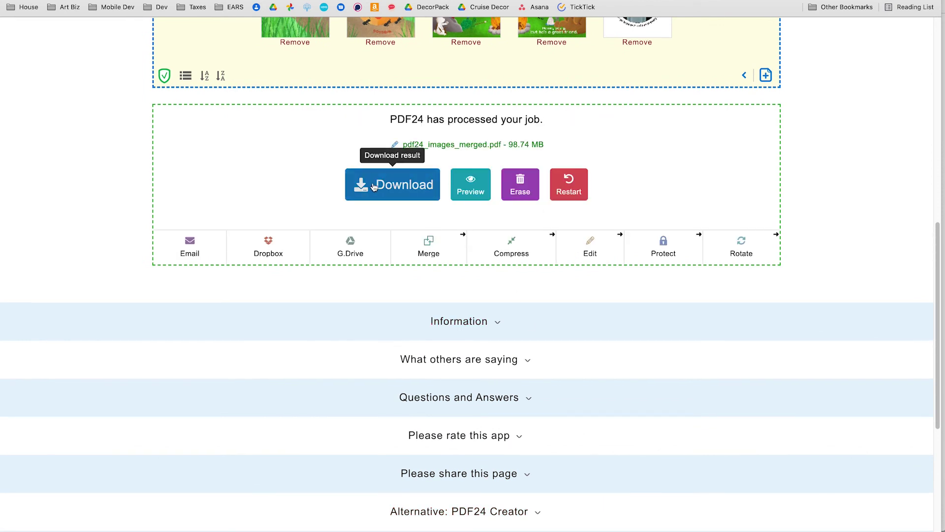
Download pdf24_images_merged.pdf, open it in Chrome, and scroll through its pages.
click(374, 186)
click(53, 521)
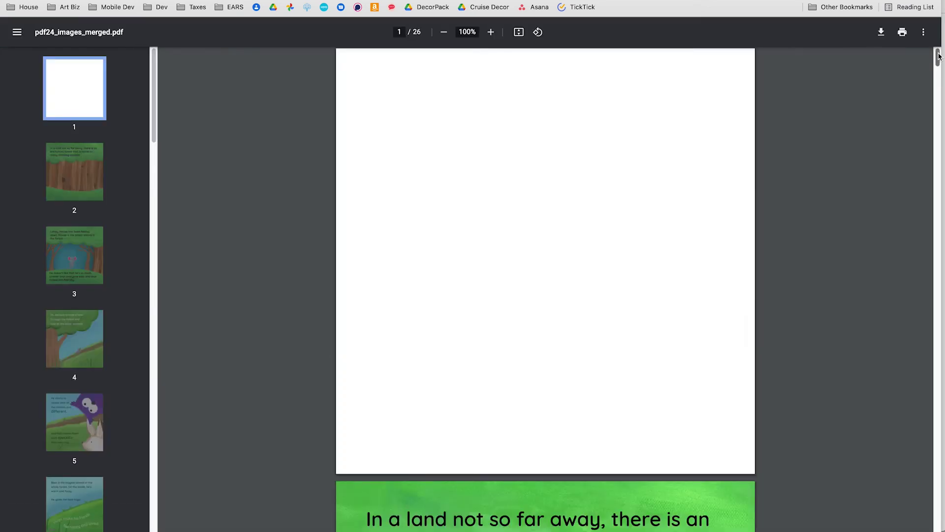
drag(938, 57, 931, 148)
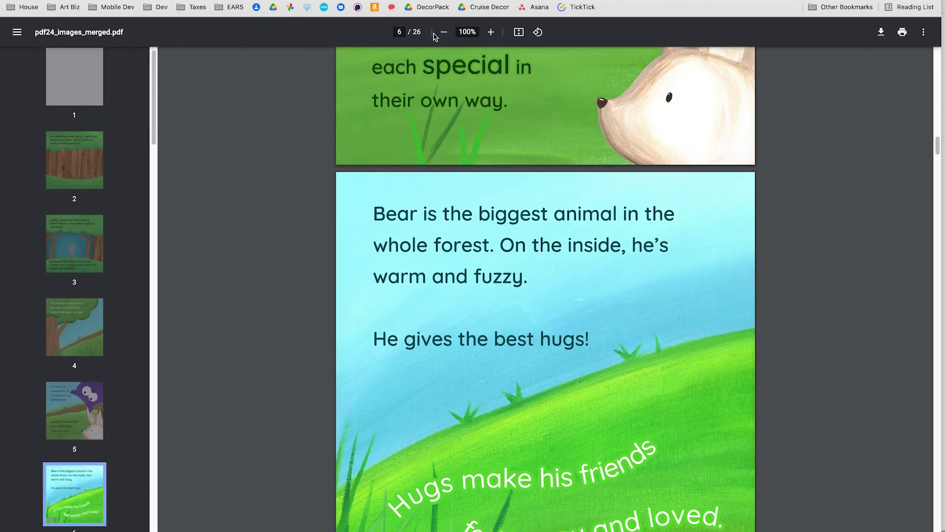
Zoom the page to 200%, back to 125%, then return to page 1.
click(491, 32)
click(490, 32)
click(491, 32)
click(491, 32)
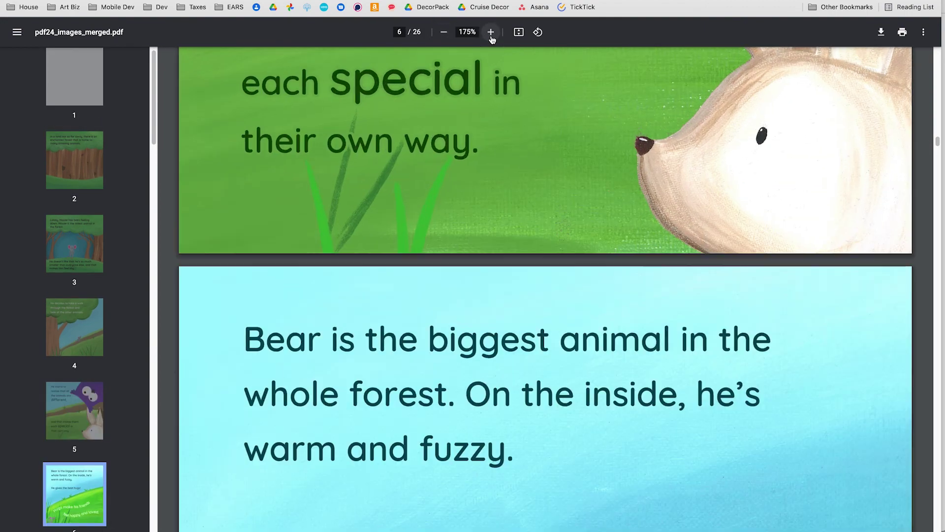
click(491, 32)
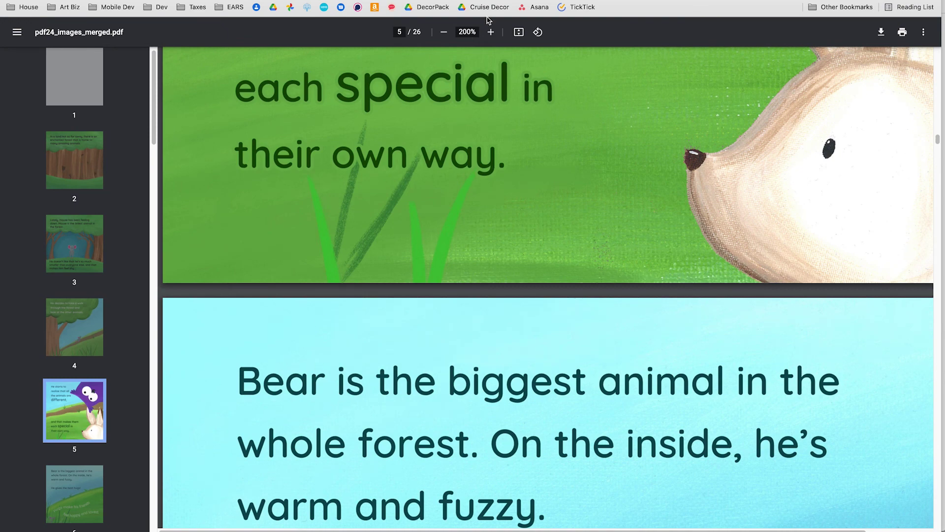
click(444, 32)
click(444, 32)
click(444, 32)
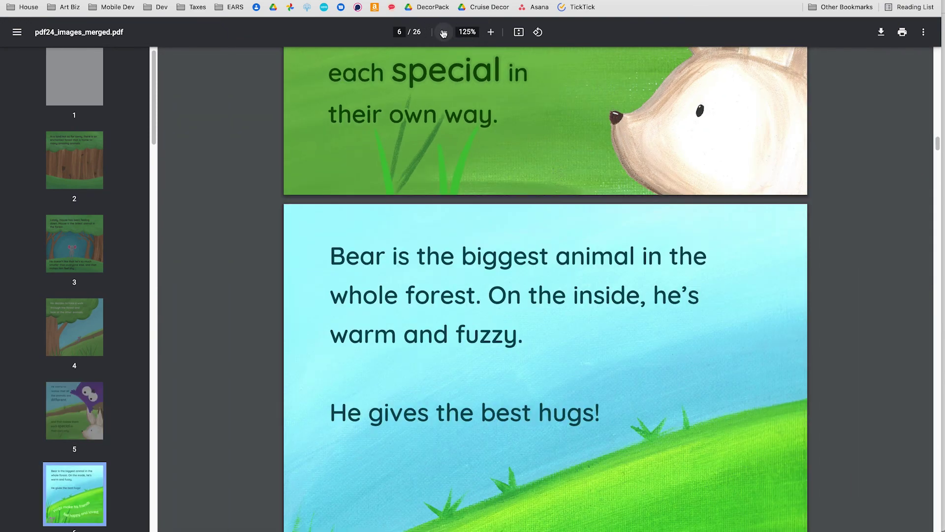
click(443, 32)
drag(939, 148, 937, 47)
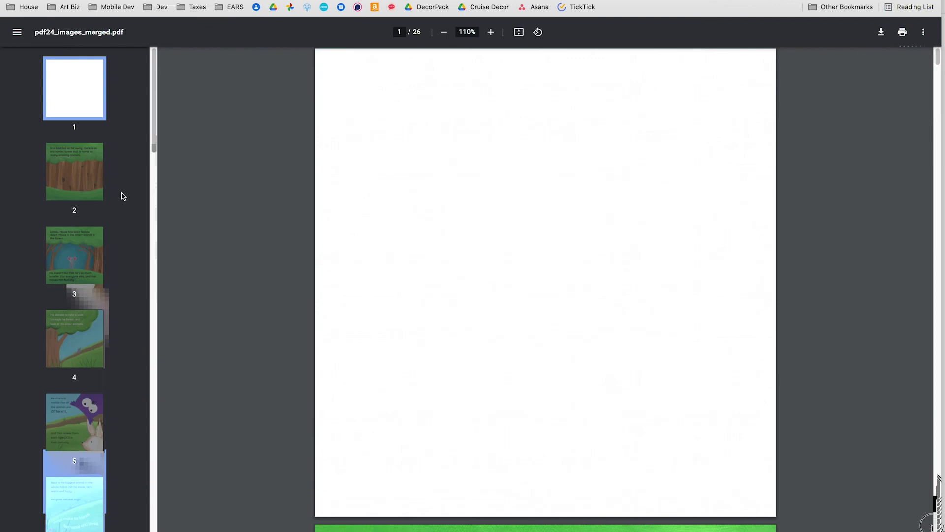